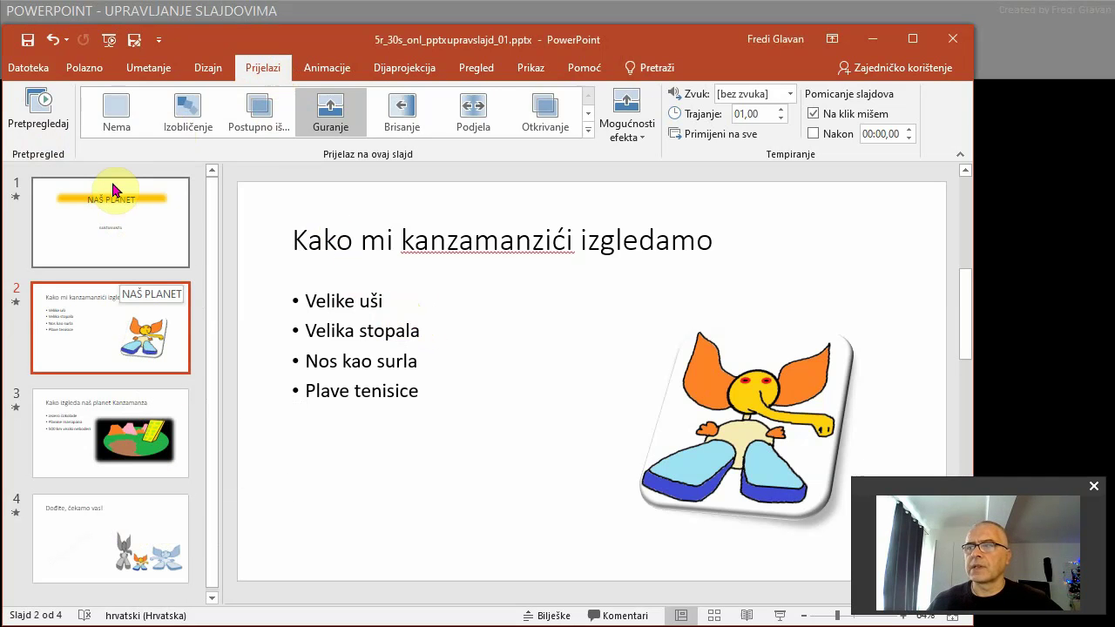
Step: Move the NAŠ PLANET title slide to second place, then back to first
left_click(139, 227)
mouse_move(140, 227)
left_mouse_down()
mouse_move(145, 342)
mouse_move(141, 323)
left_mouse_up()
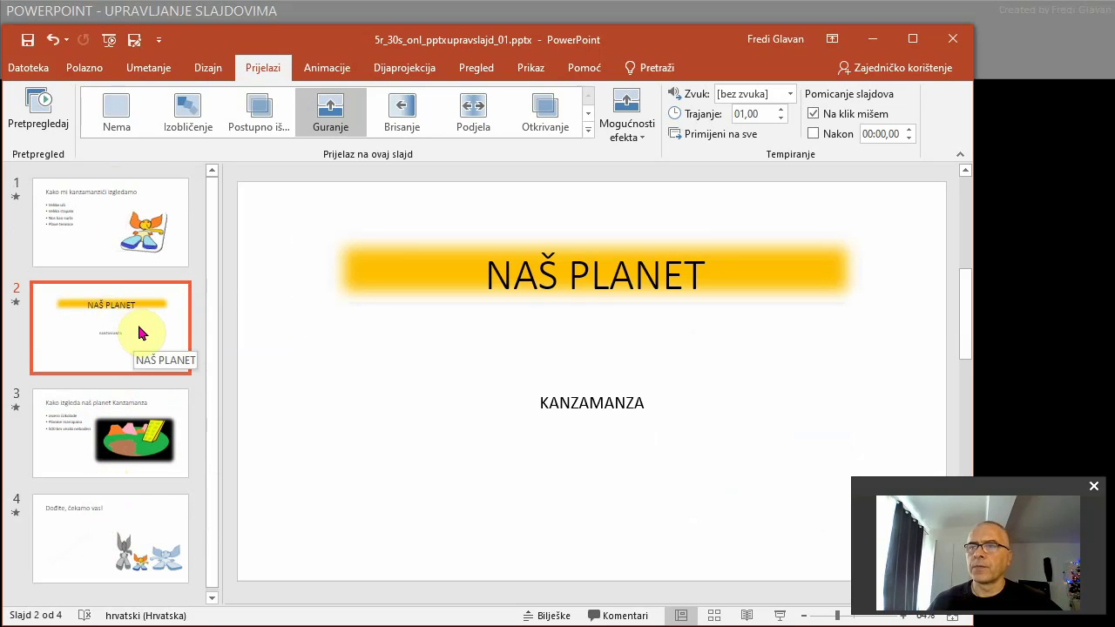
left_click_drag(140, 333, 133, 210)
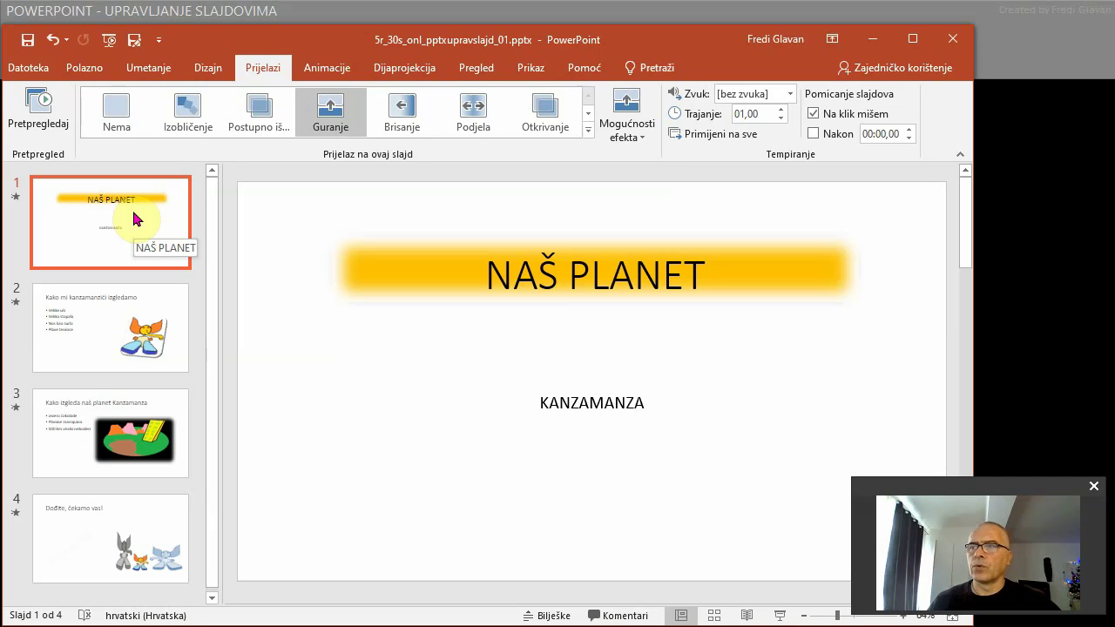
Step: Start a new presentation from the Galerija theme's dark wood-floor variant
left_click(35, 71)
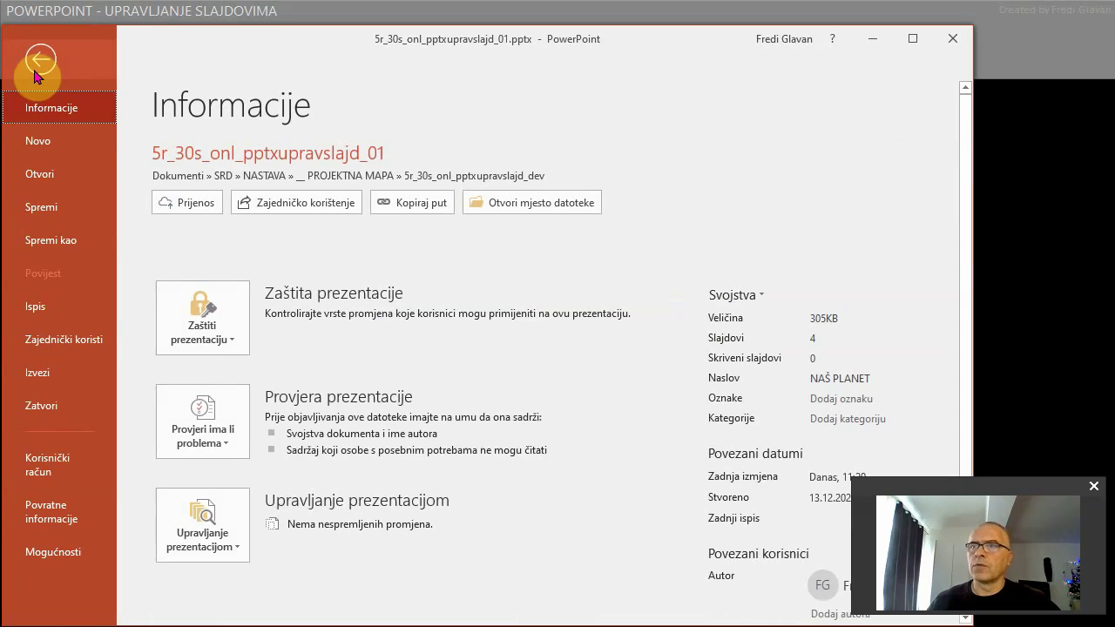
left_click(38, 148)
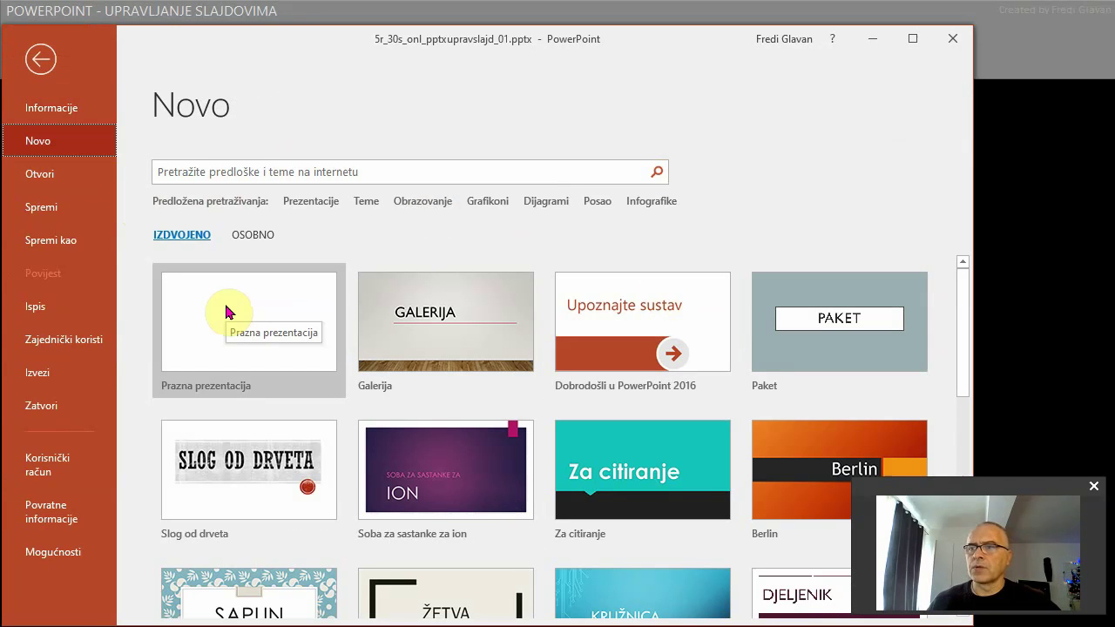
left_click(435, 334)
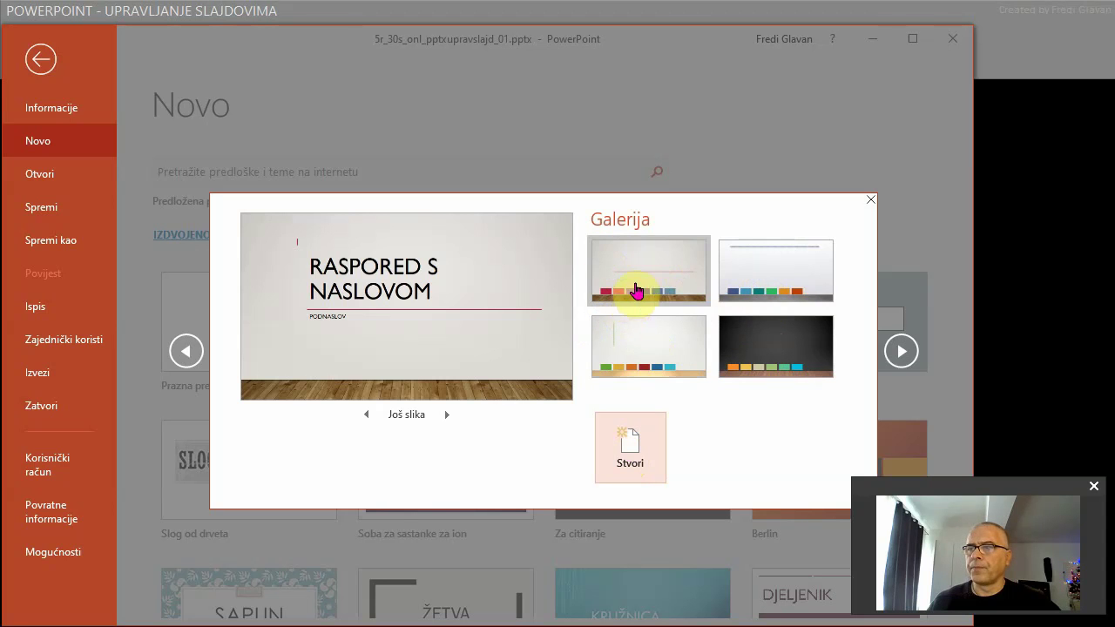
left_click(760, 347)
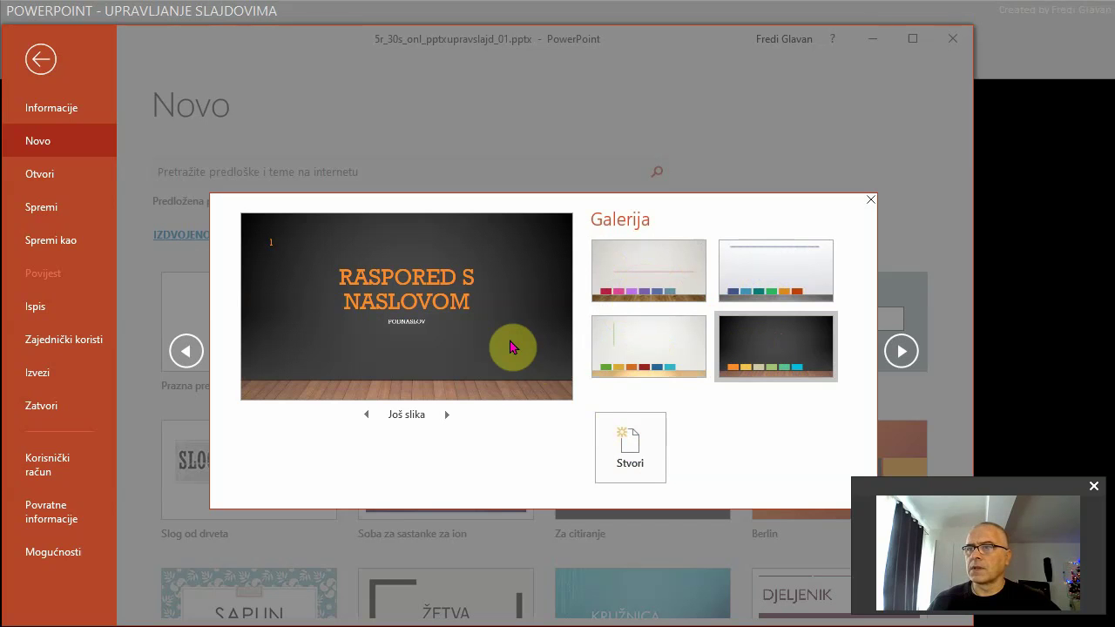
left_click(630, 445)
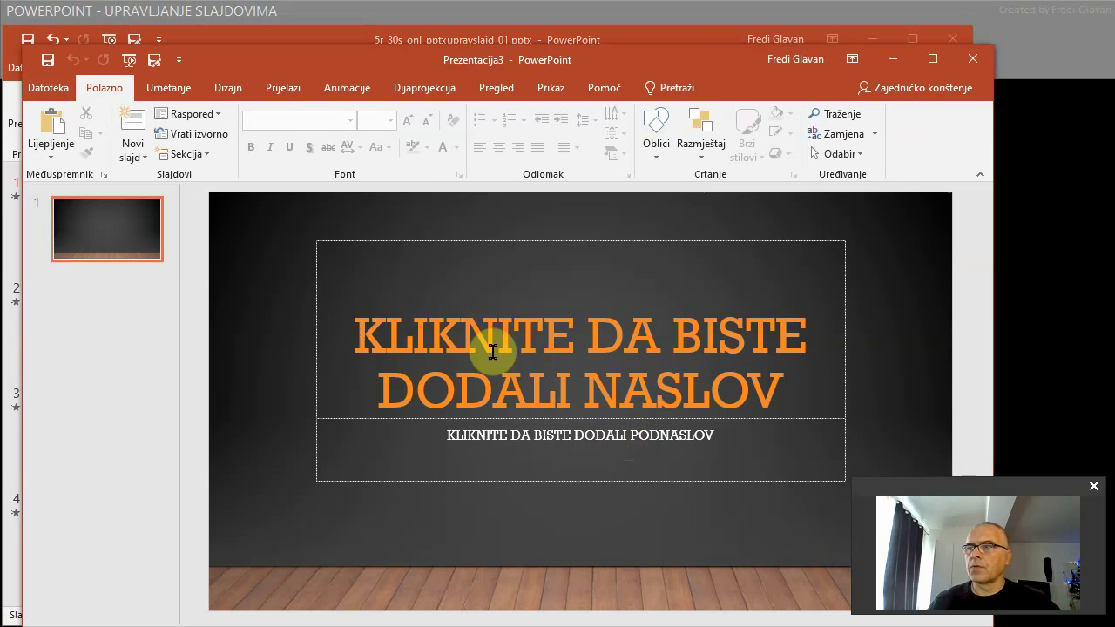
Step: Title the first slide 'MOJ KUĆNI LJUBIMAC' with the subtitle 'UŠKO'
left_click(512, 337)
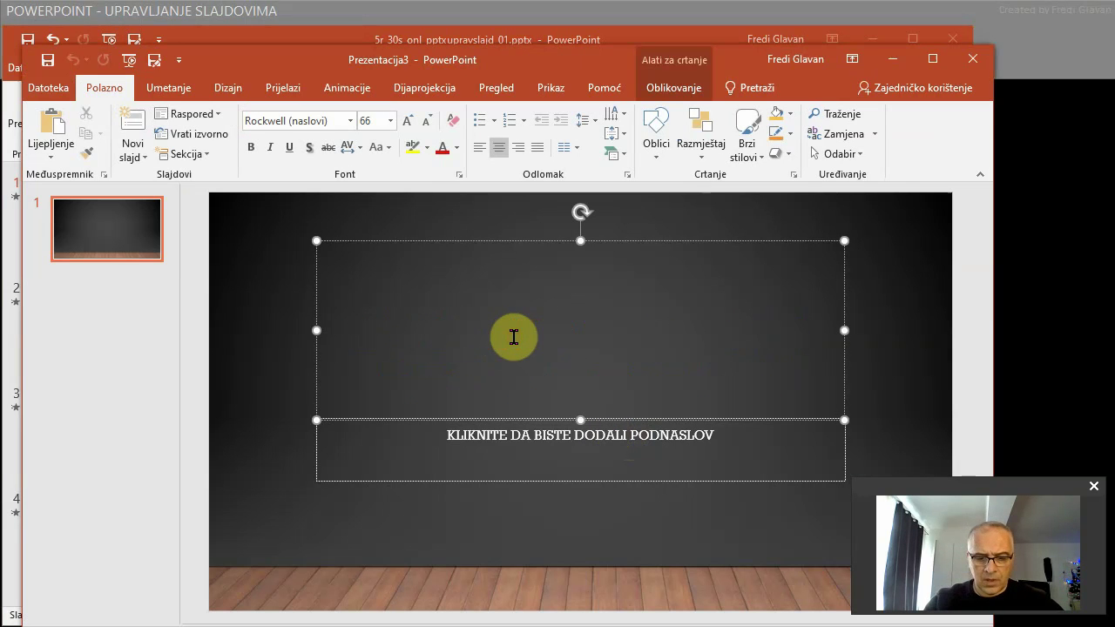
type("MOJ KUĆ")
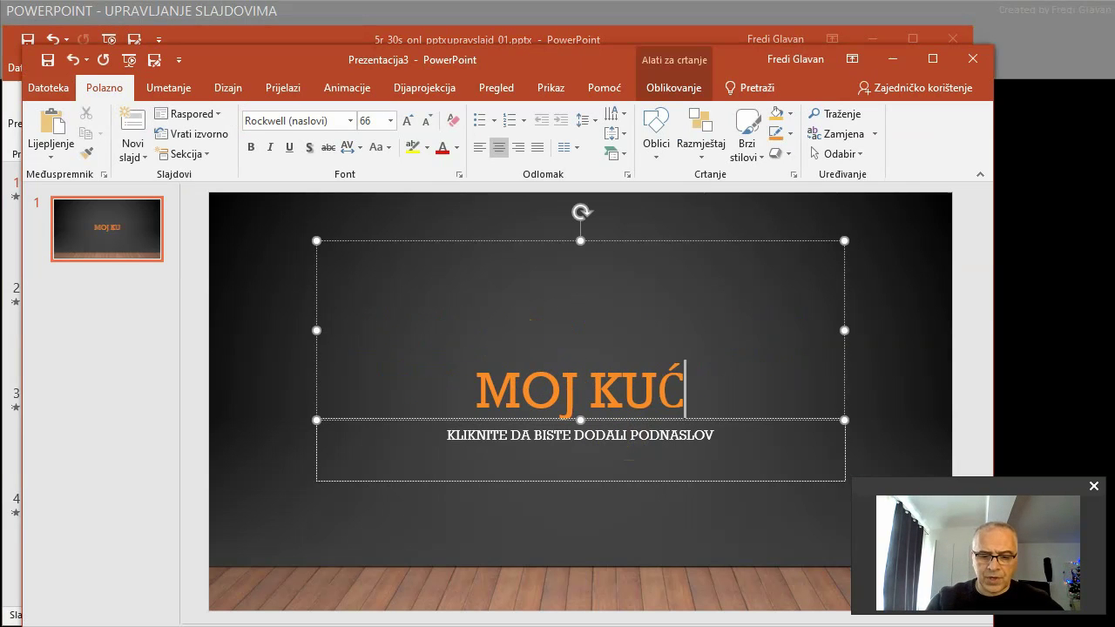
type("NI LJU")
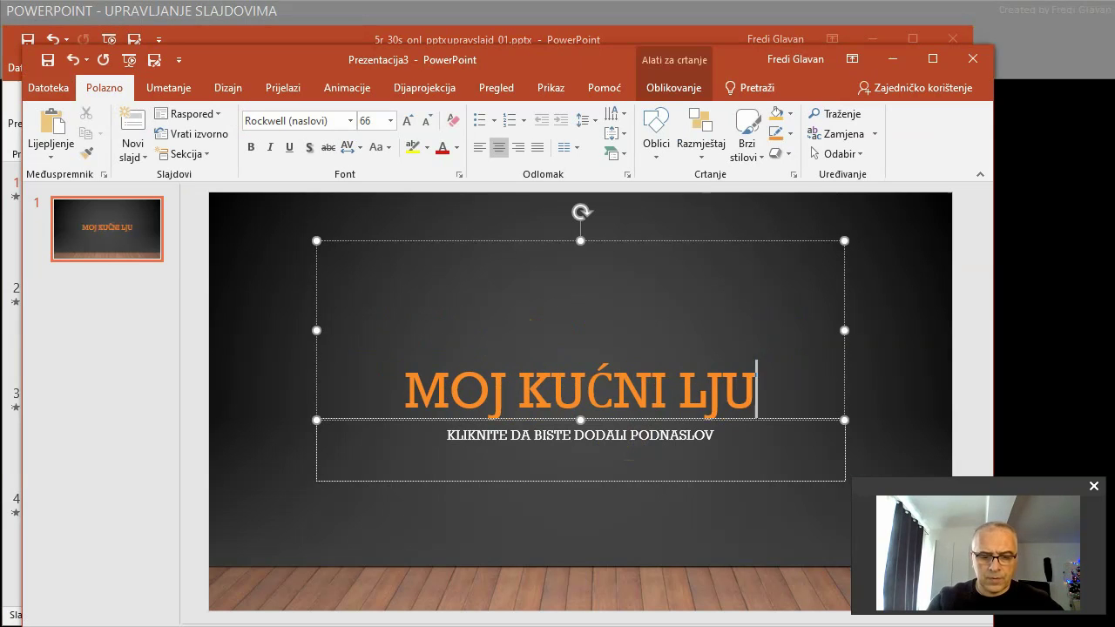
type("BIMAC")
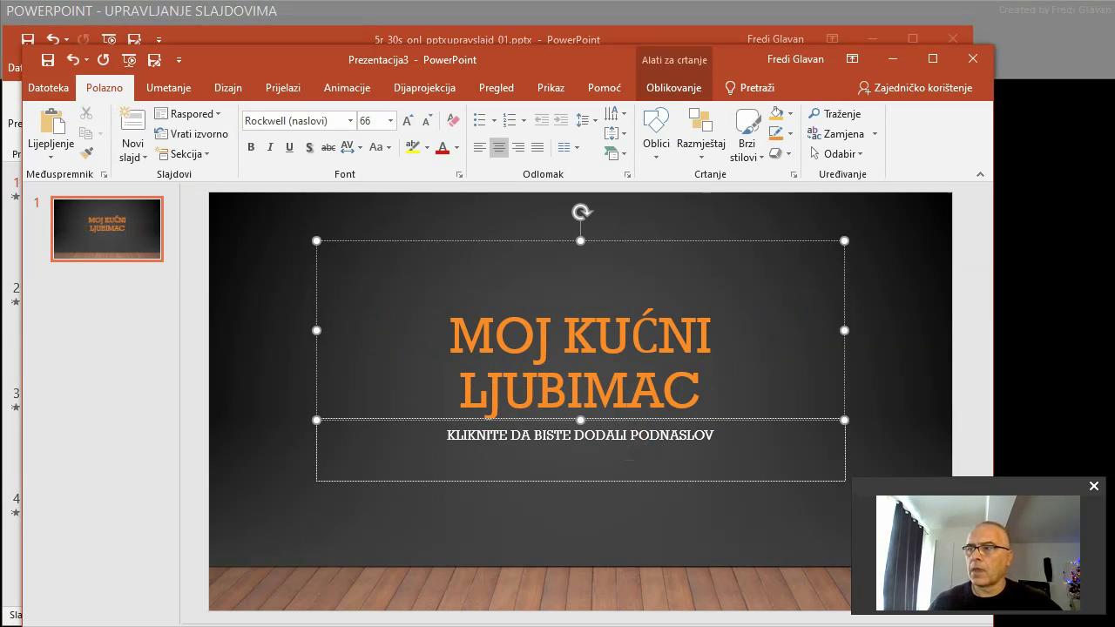
left_click(538, 438)
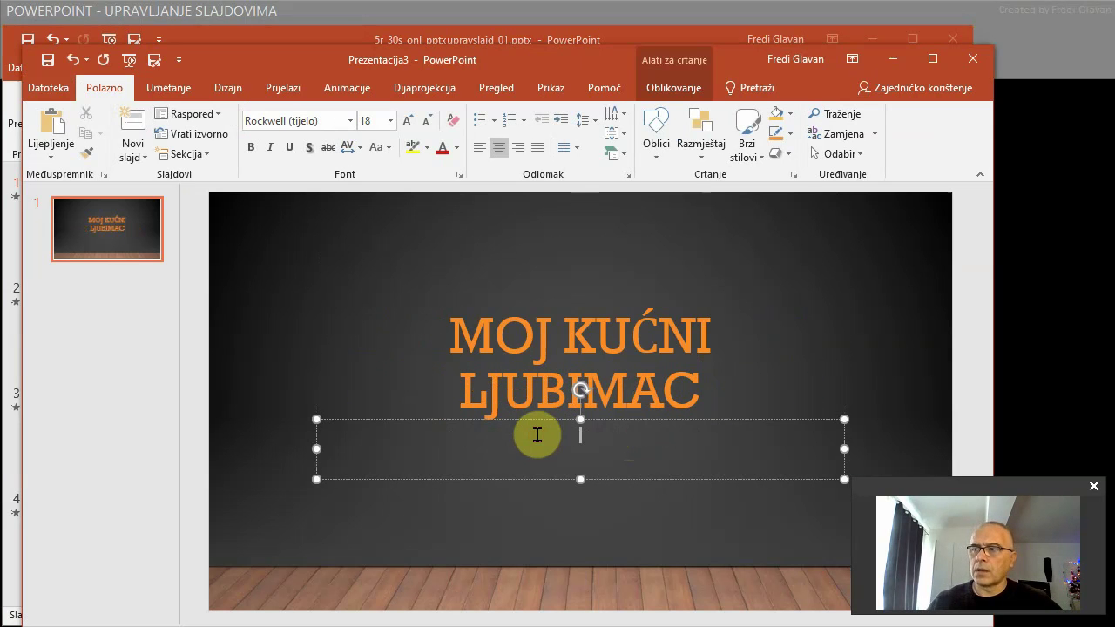
type("U")
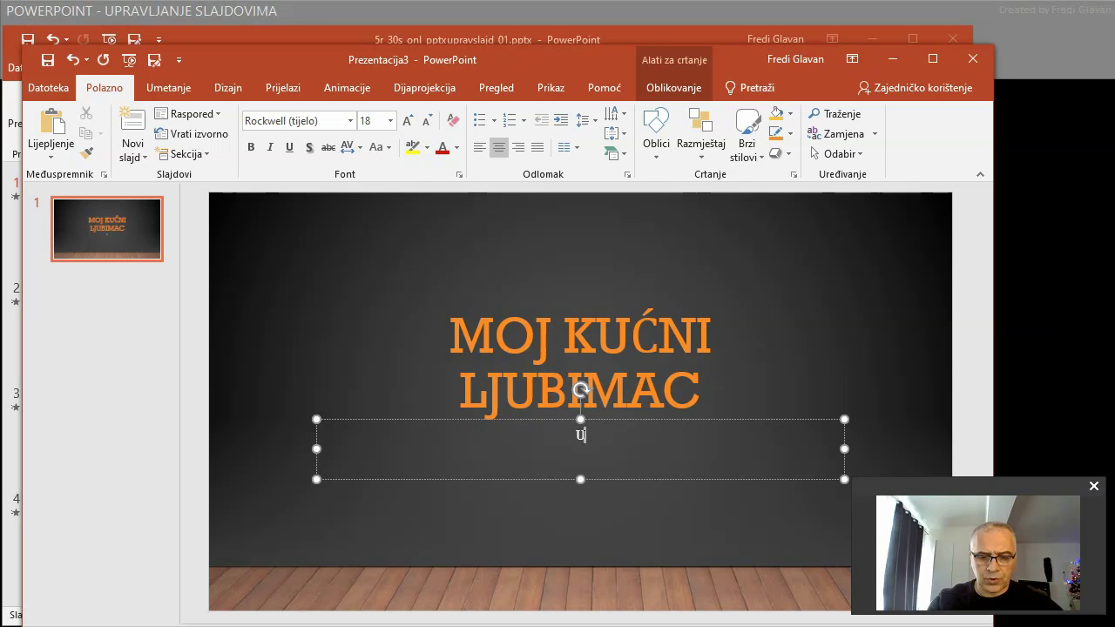
type("ŠKO")
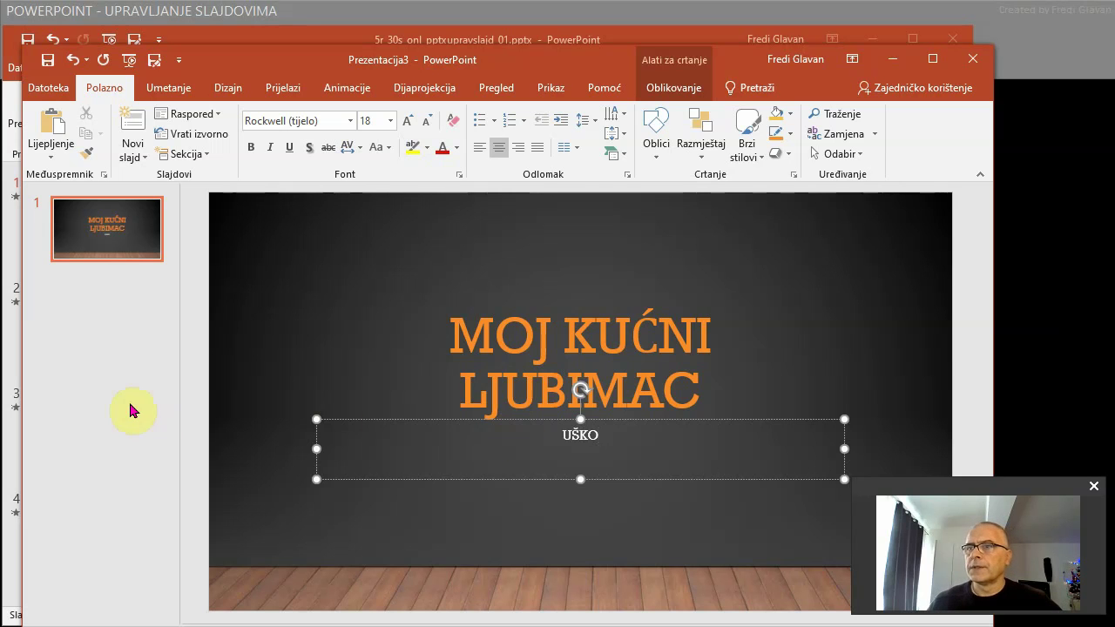
left_click(117, 226)
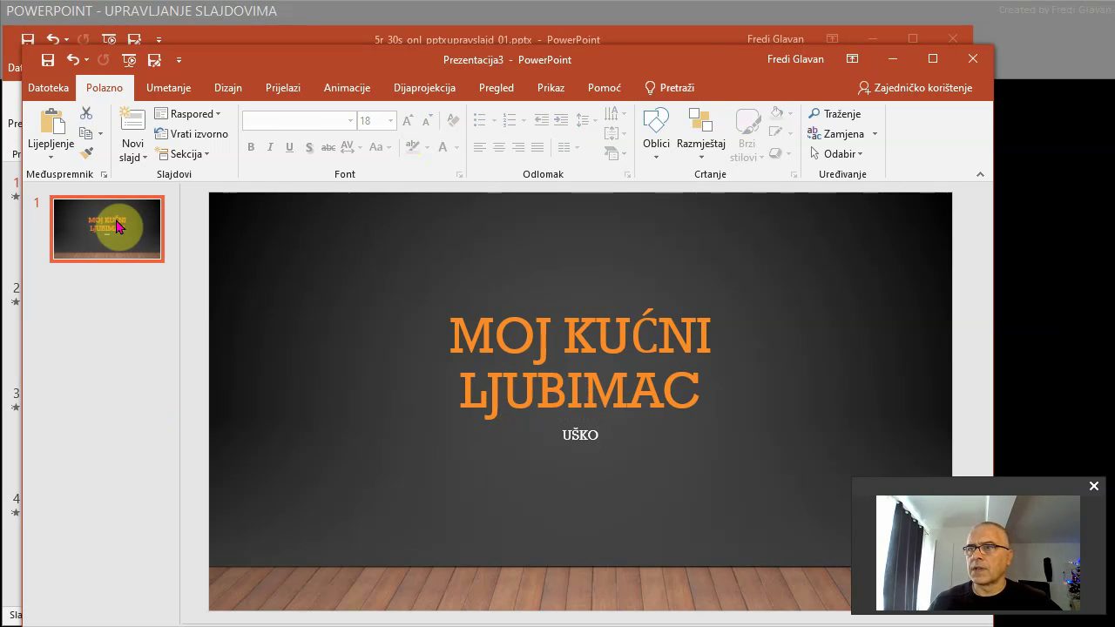
Step: Add a Blank slide after the title, then shrink the new presentation's window to the upper right
left_click(140, 159)
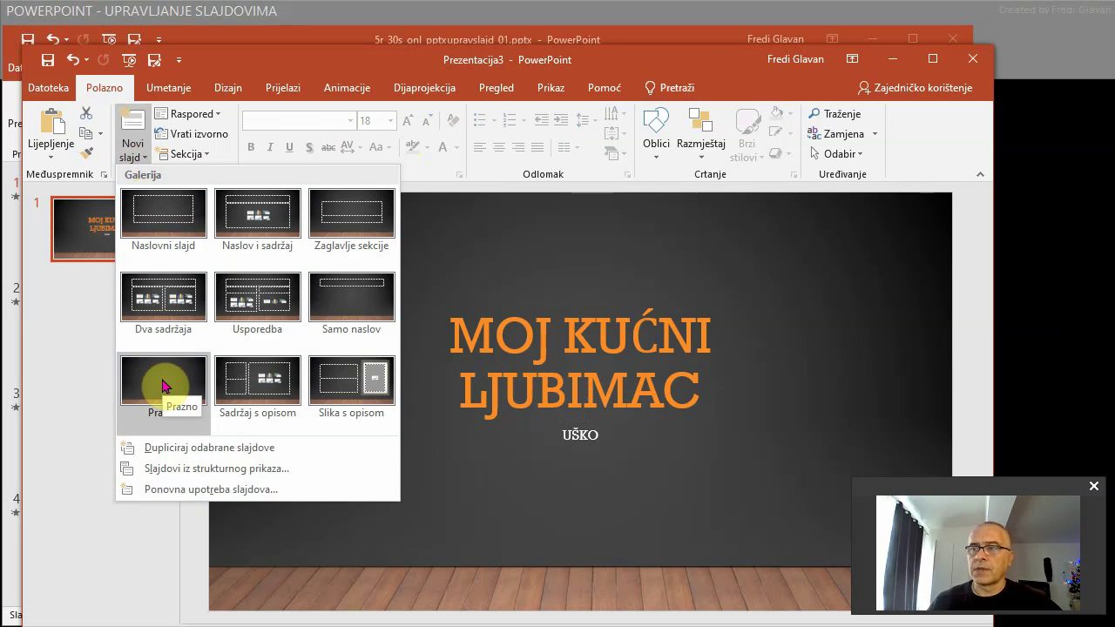
left_click(165, 385)
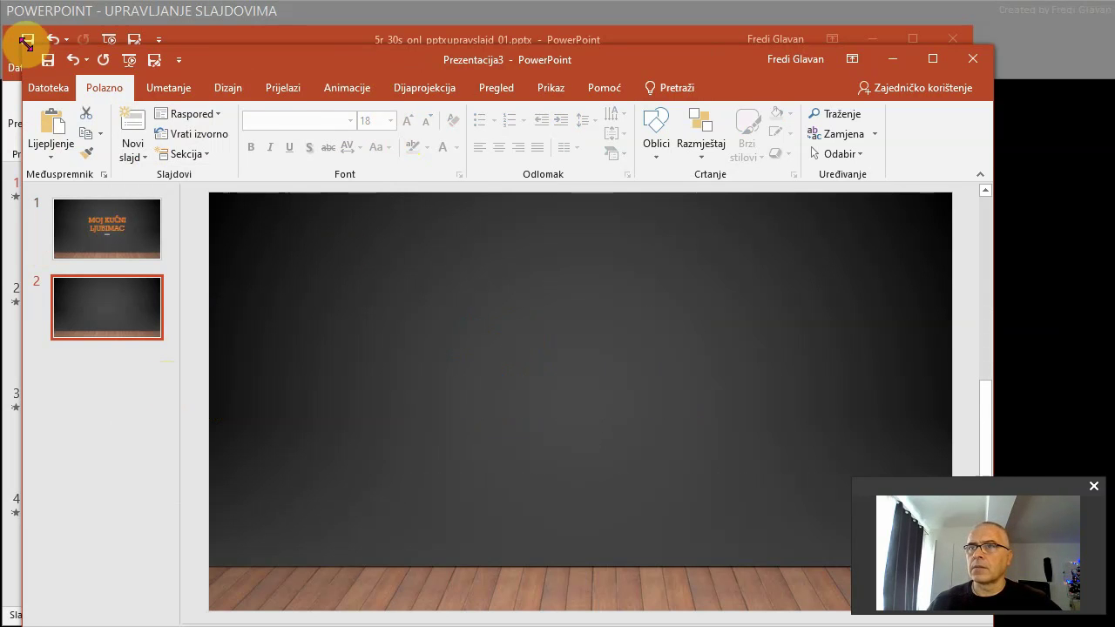
left_click_drag(19, 52, 381, 224)
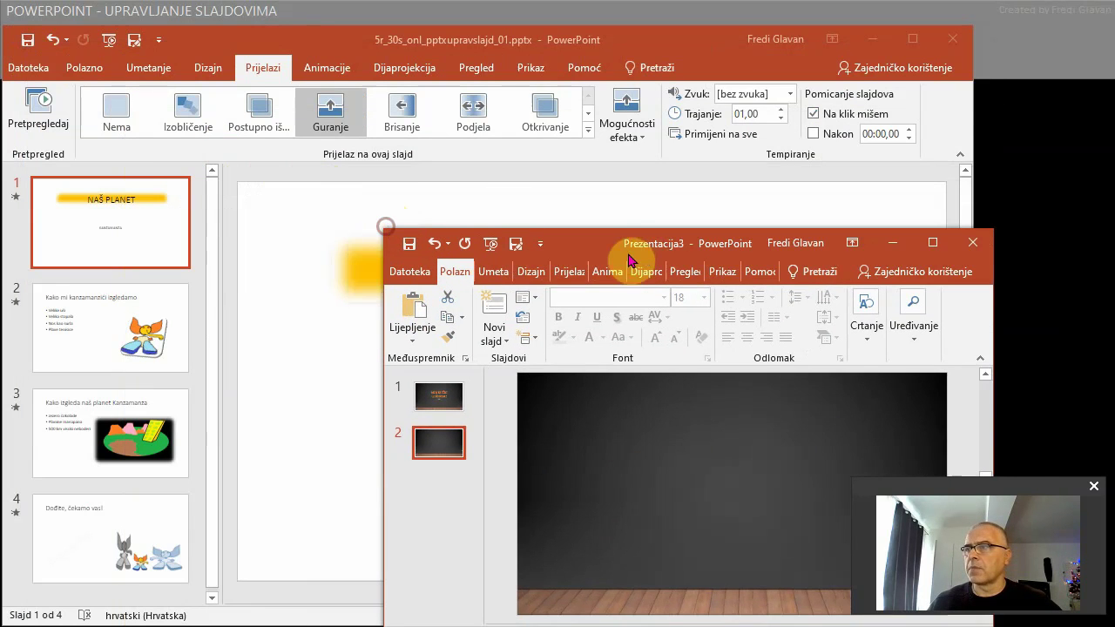
left_click_drag(600, 243, 699, 98)
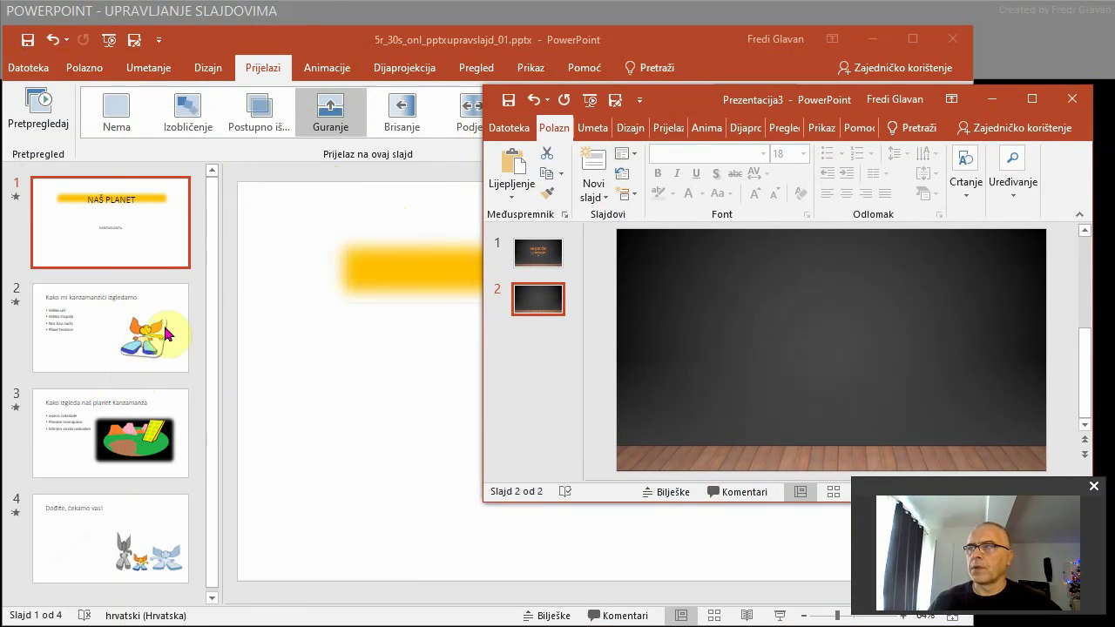
Step: Shrink the original NAŠ PLANET window and place it beside Prezentacija3
left_click(304, 32)
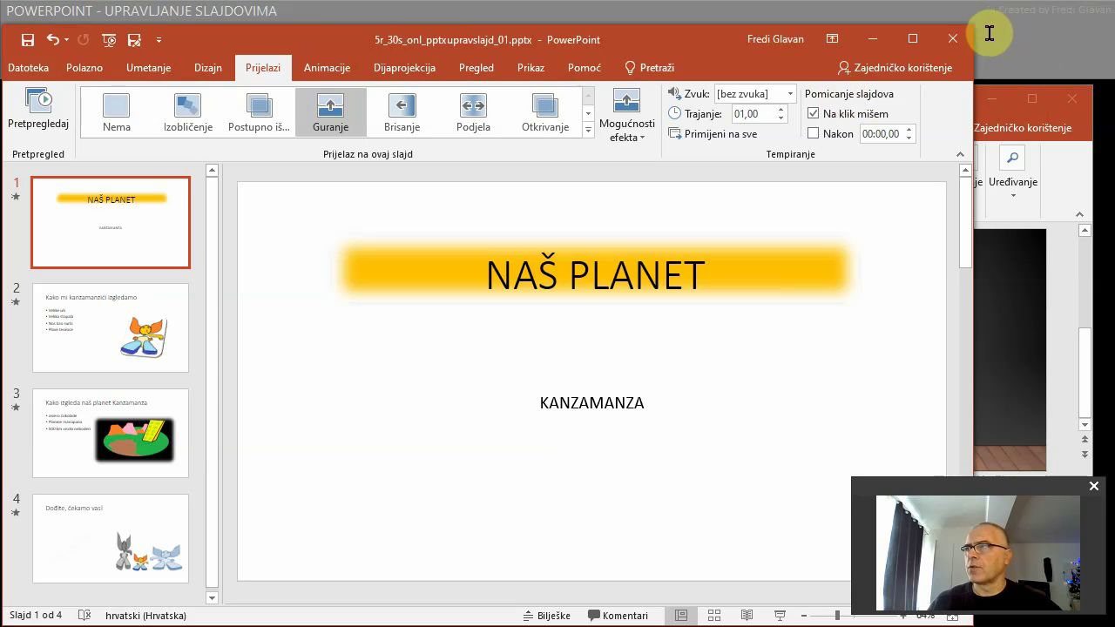
left_click_drag(973, 25, 714, 137)
left_click_drag(198, 150, 195, 113)
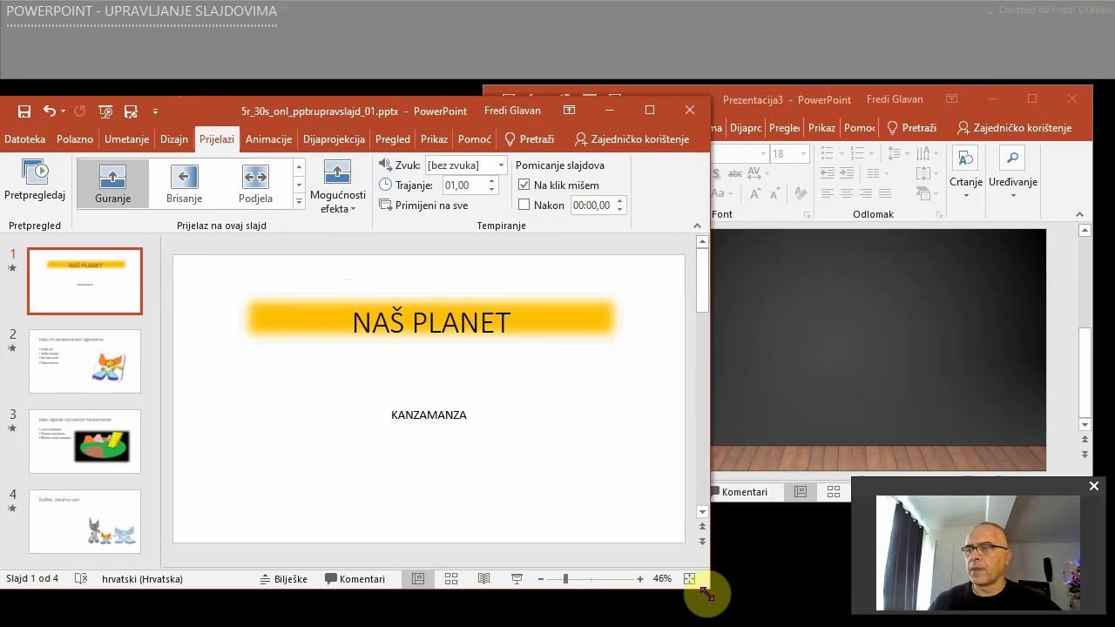
Step: Shrink the original window further and drag its 'Kako mi kanzamanzići izgledamo' slide toward Prezentacija3
mouse_move(709, 588)
left_mouse_down()
mouse_move(537, 507)
mouse_move(474, 558)
left_mouse_up()
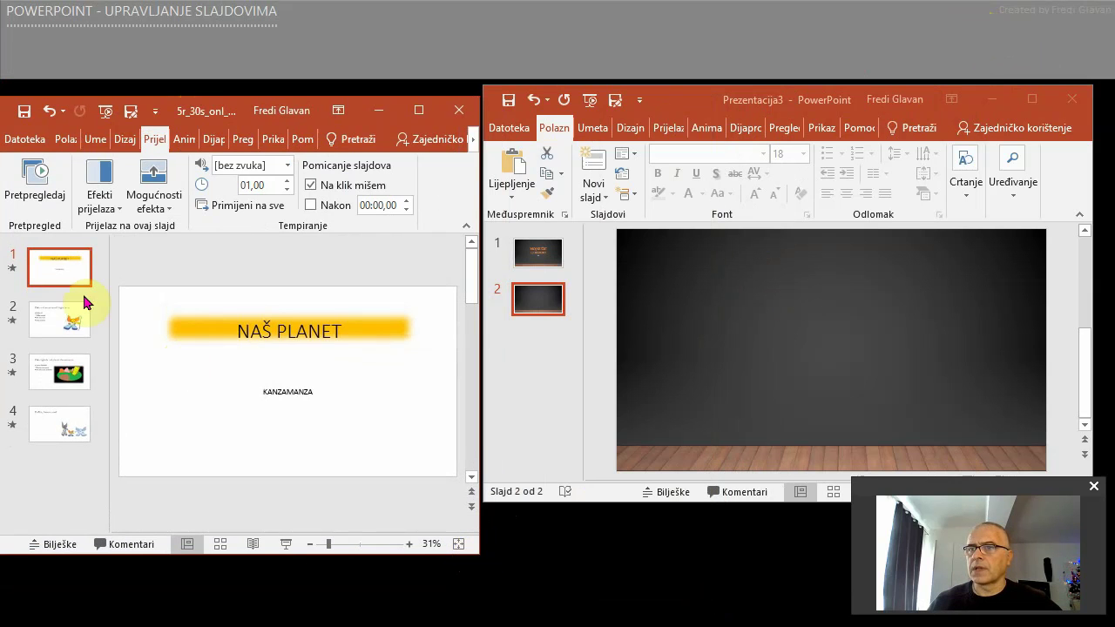
left_click(67, 321)
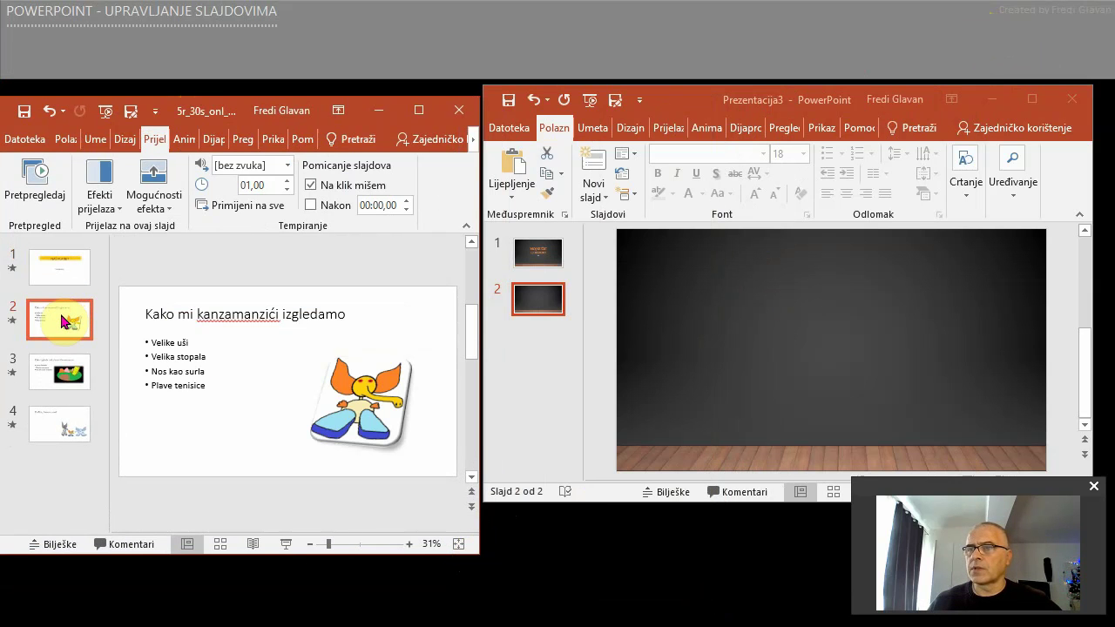
mouse_move(64, 321)
left_mouse_down()
mouse_move(305, 286)
mouse_move(559, 311)
left_mouse_up()
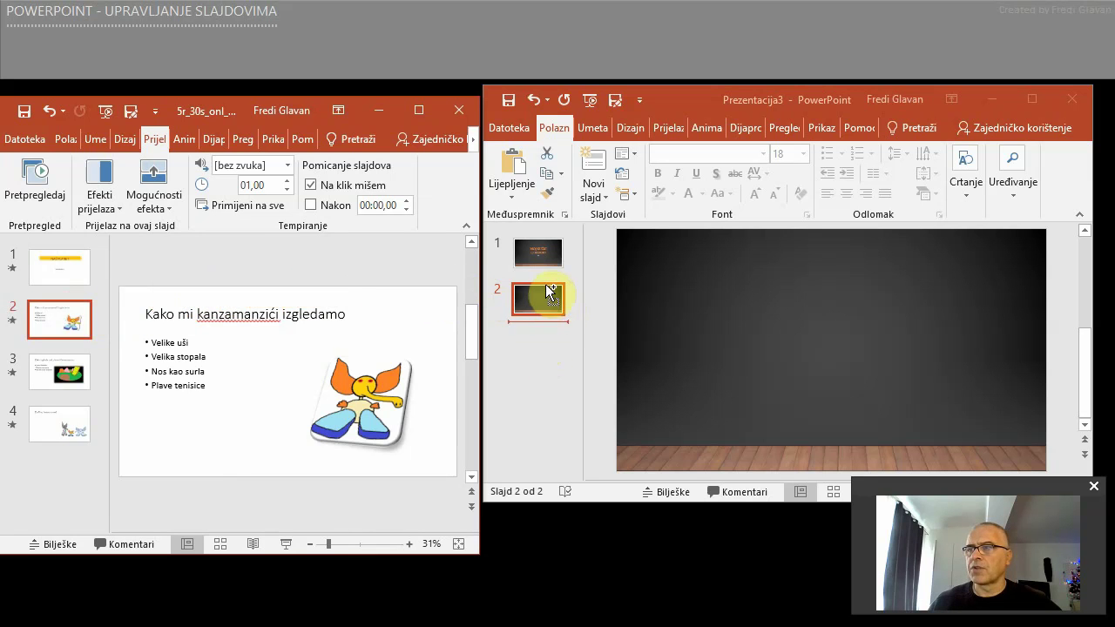
Step: Drop the slide after Prezentacija3's slide 1, minimize the original, and enlarge Prezentacija3's window
left_click_drag(559, 311, 550, 275)
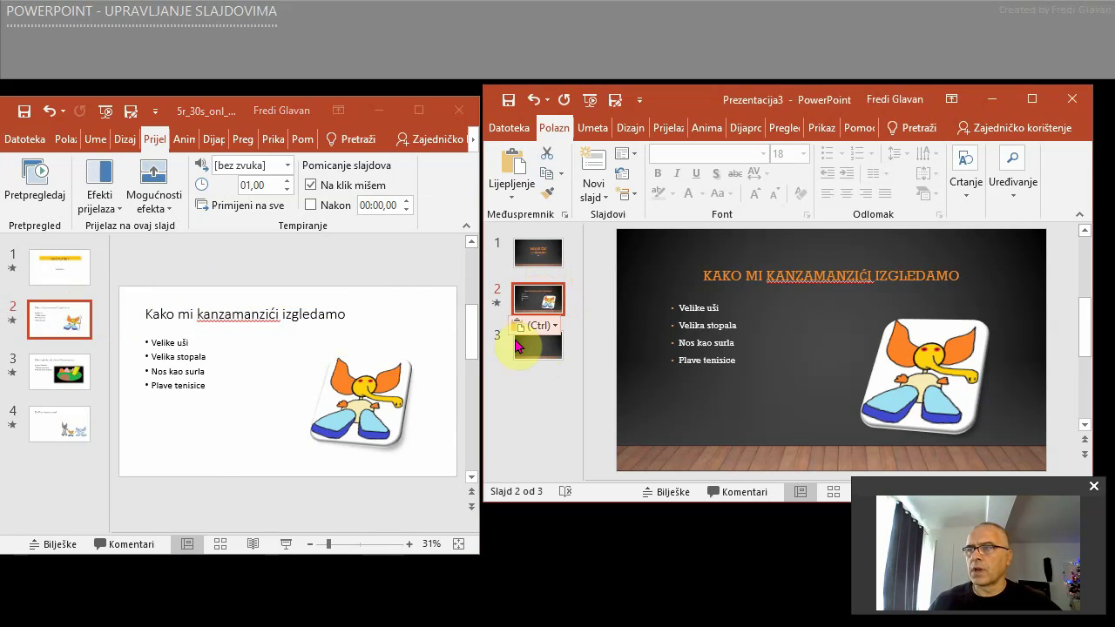
left_click(380, 110)
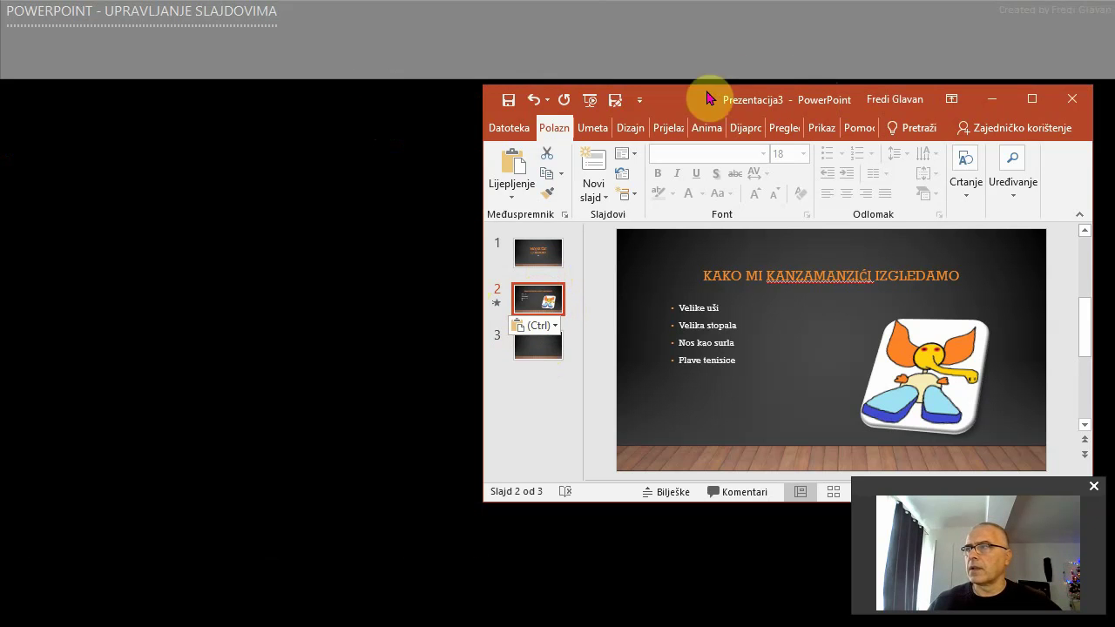
left_click_drag(687, 106, 220, 108)
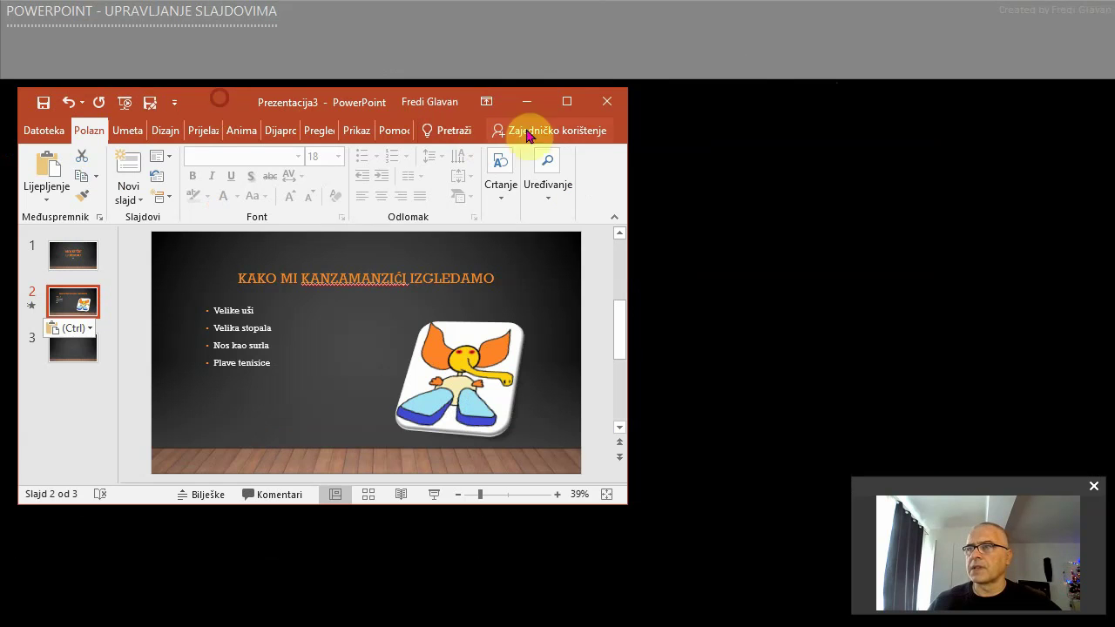
mouse_move(626, 503)
left_mouse_down()
mouse_move(987, 605)
mouse_move(1013, 595)
left_mouse_up()
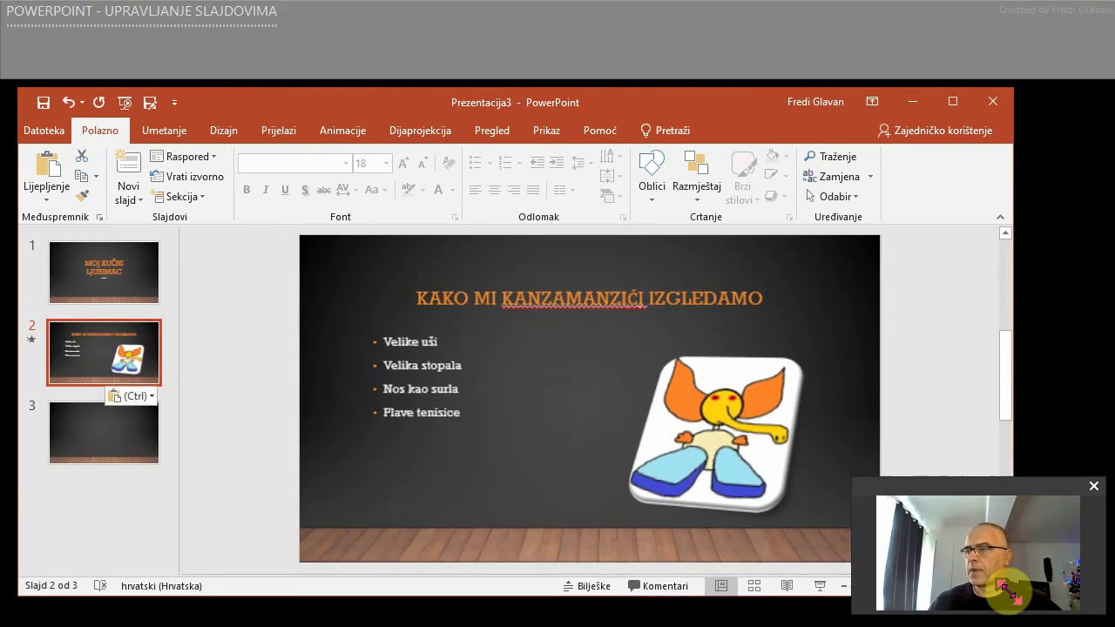